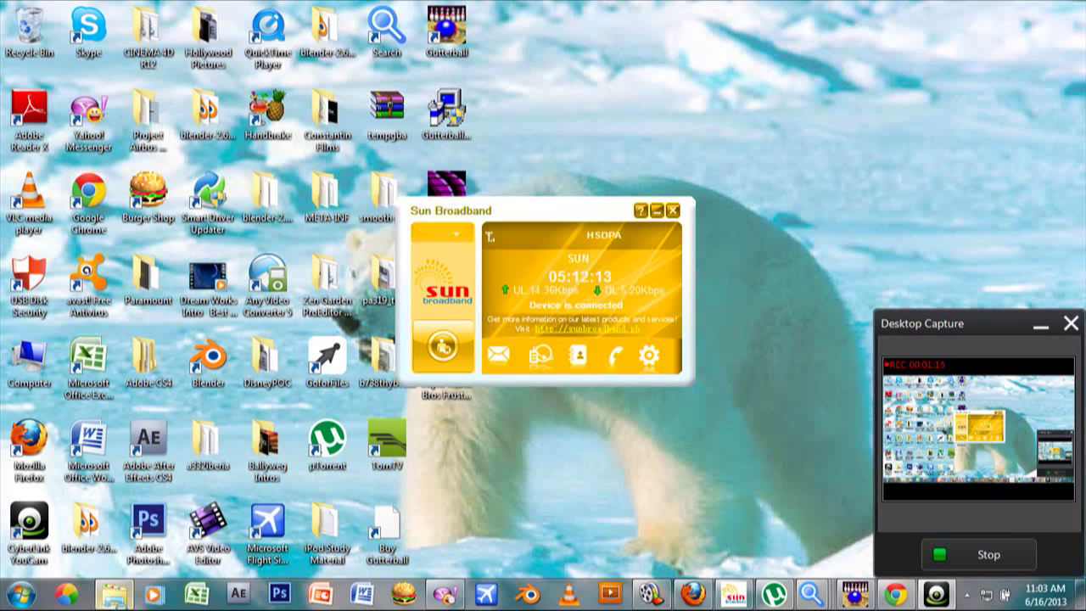
Browse to Local Disk (C:) in the file explorer and decline recovering the autosaved project in Windows Movie Maker
left_click(111, 596)
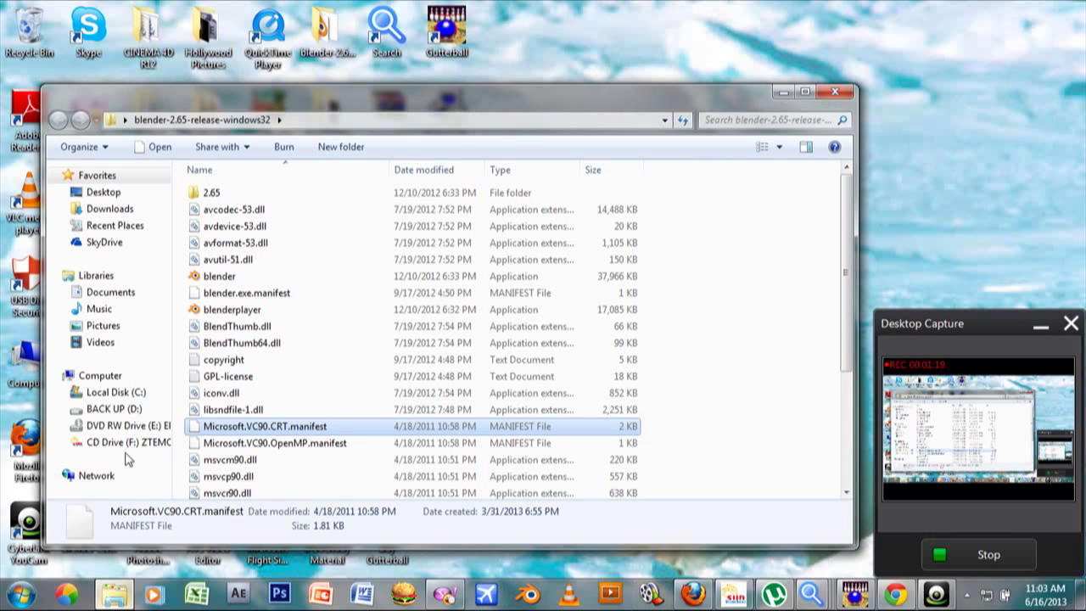
left_click(140, 395)
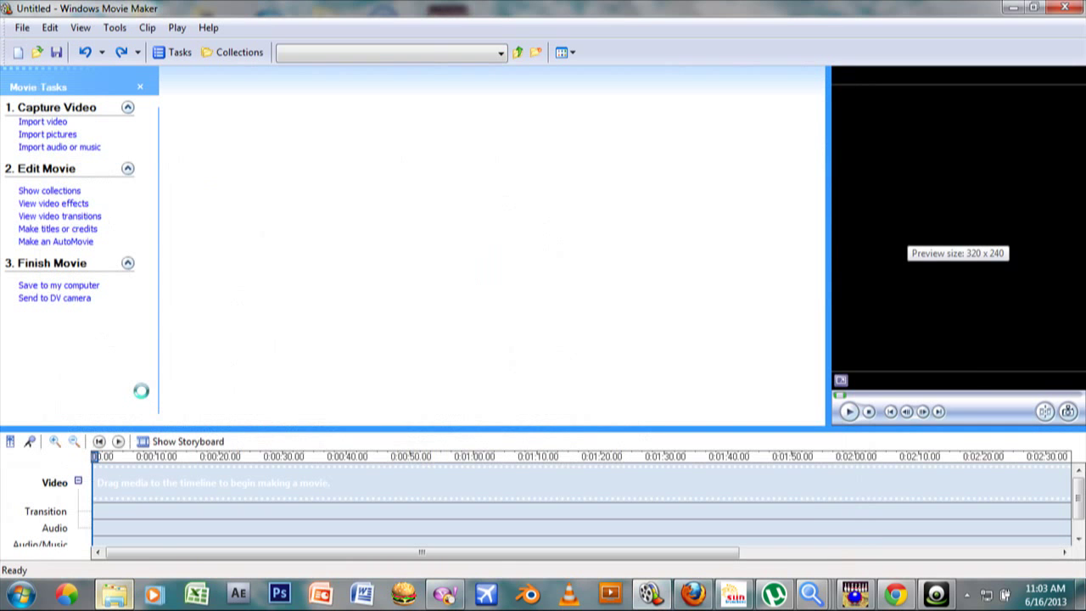
left_click(115, 596)
left_click(115, 596)
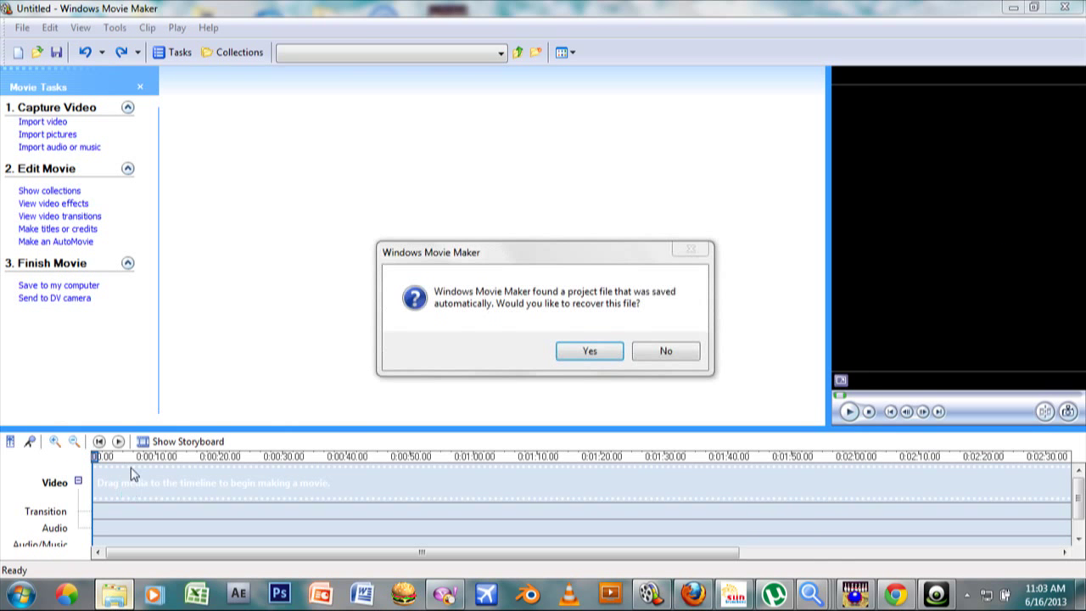
left_click(665, 351)
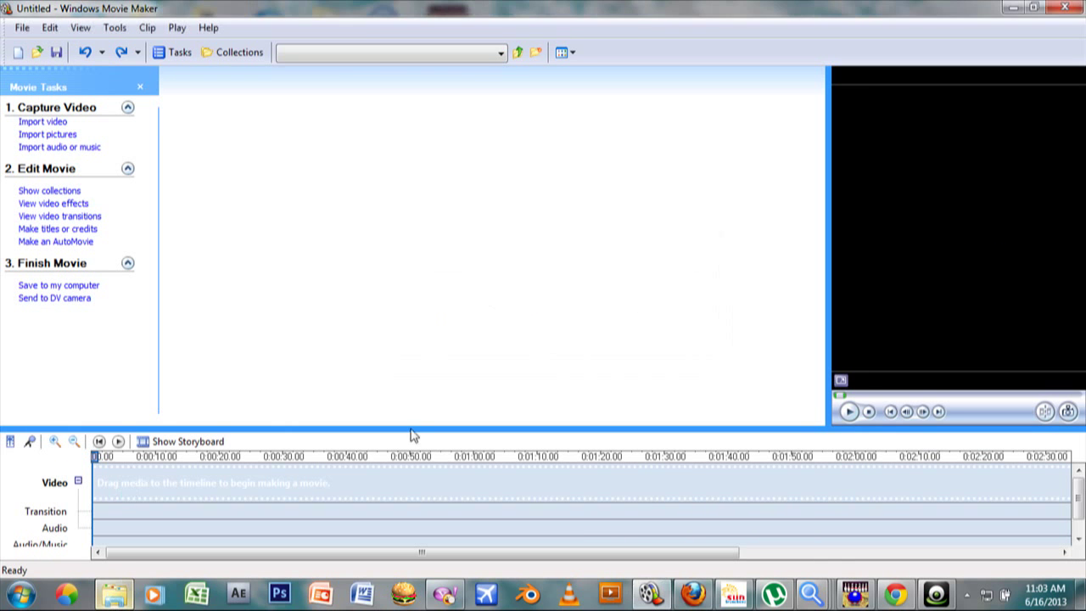
left_click(116, 597)
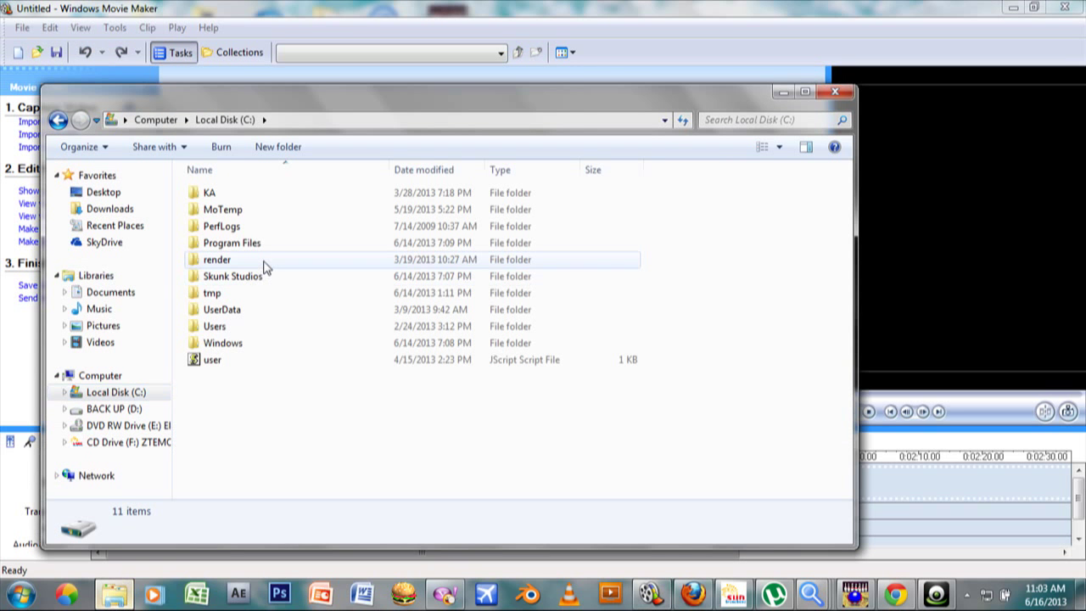
left_click(265, 267)
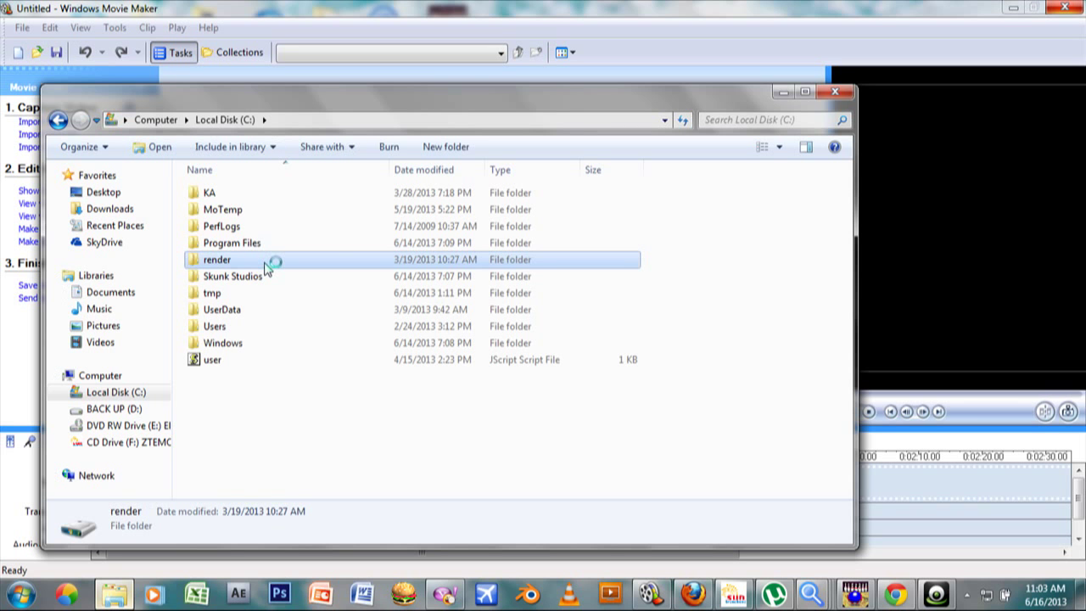
left_click(898, 177)
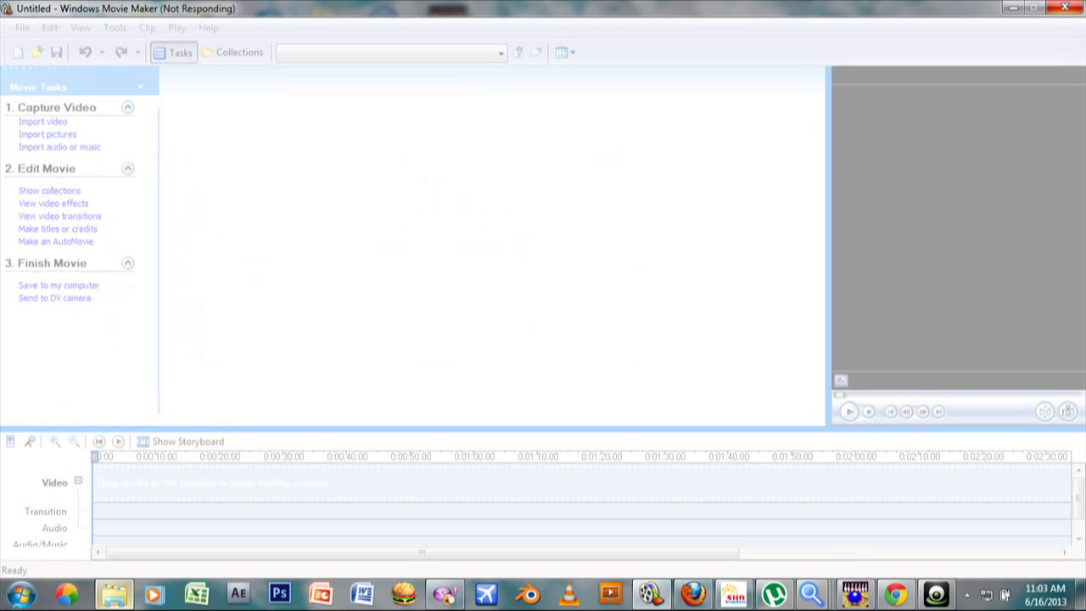
left_click(119, 598)
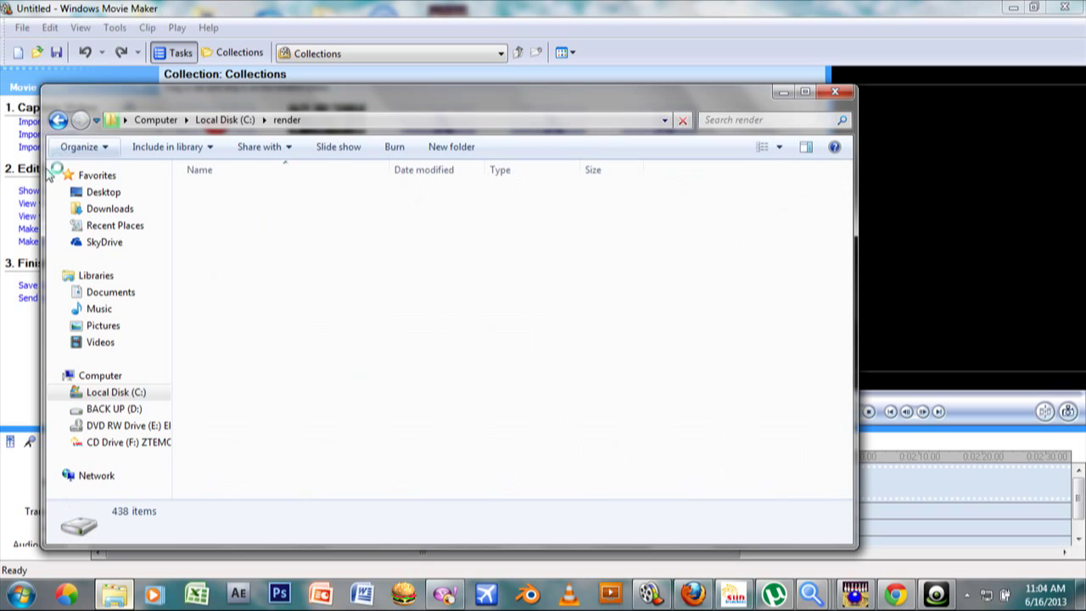
key("BackSpace")
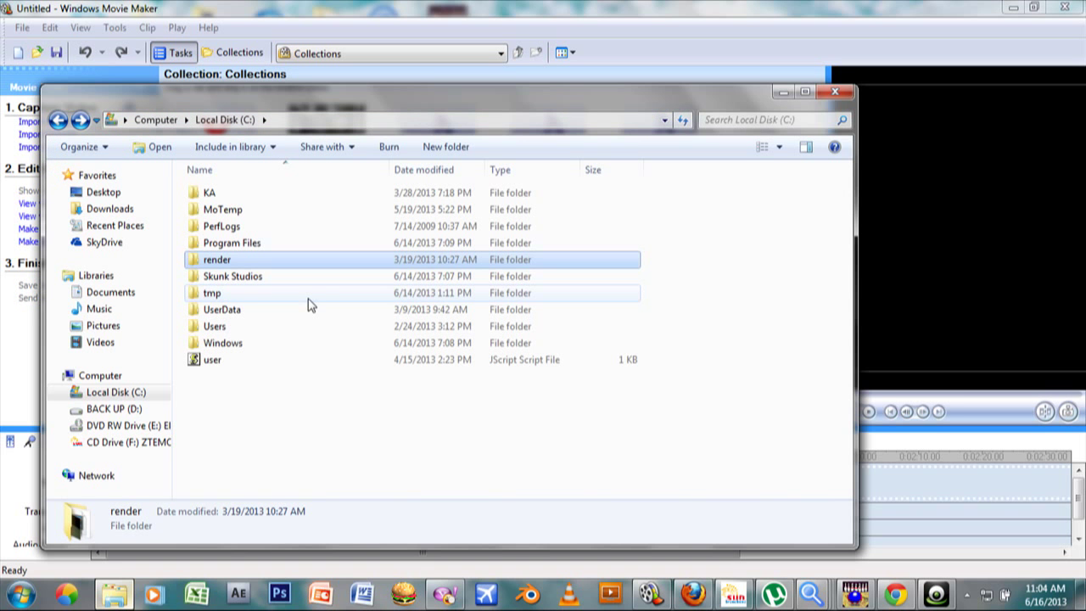
Import the 0001-0375 video clip from the tmp folder on Local Disk (C:) into Windows Movie Maker
left_click(307, 297)
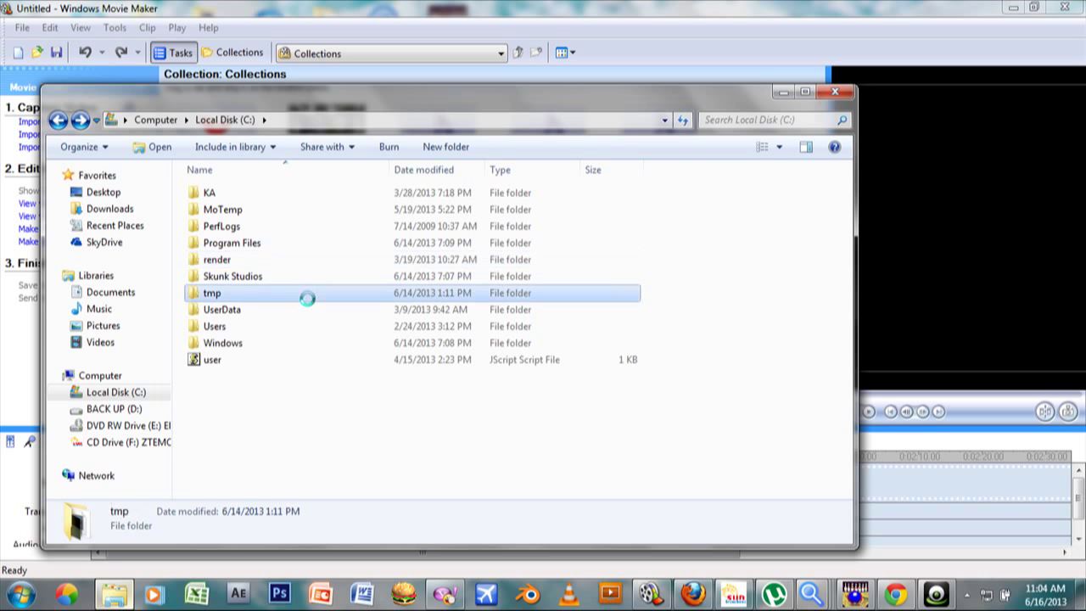
double_click(307, 298)
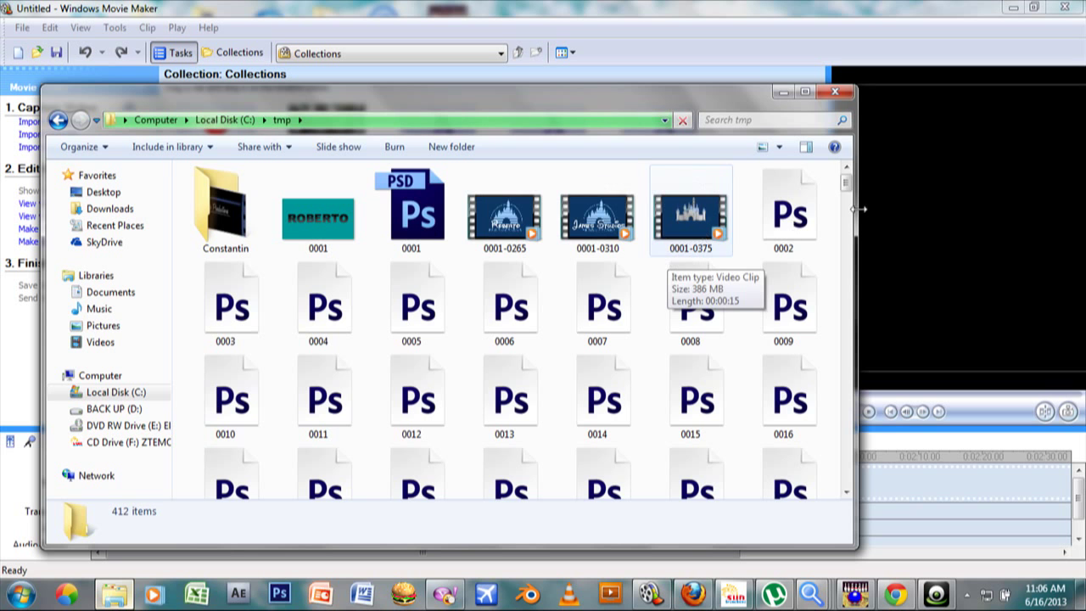
left_click_drag(846, 186, 843, 497)
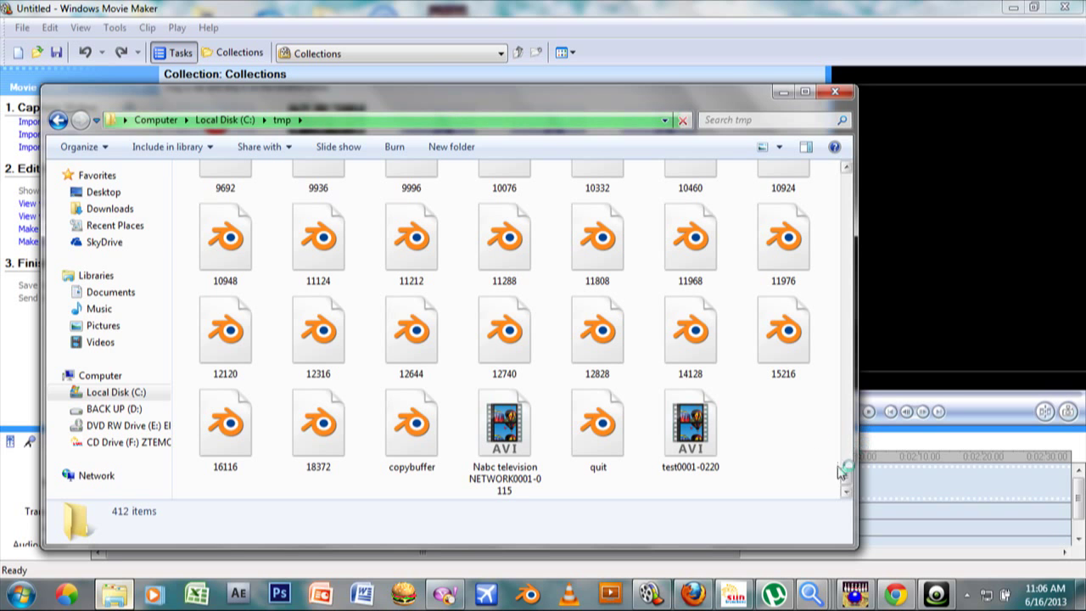
left_click_drag(847, 482, 846, 146)
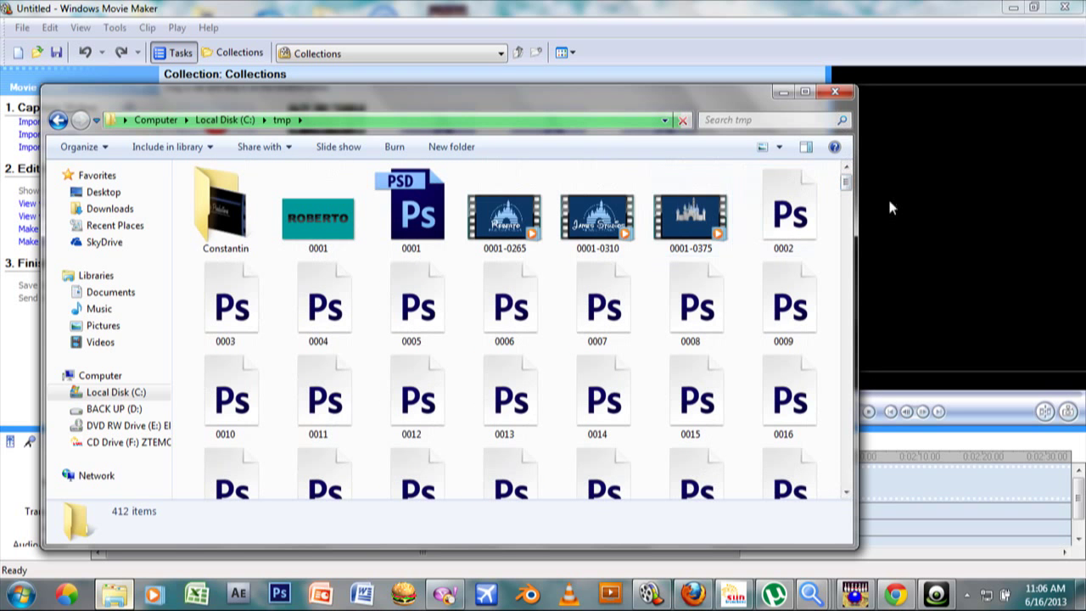
left_click_drag(850, 185, 846, 497)
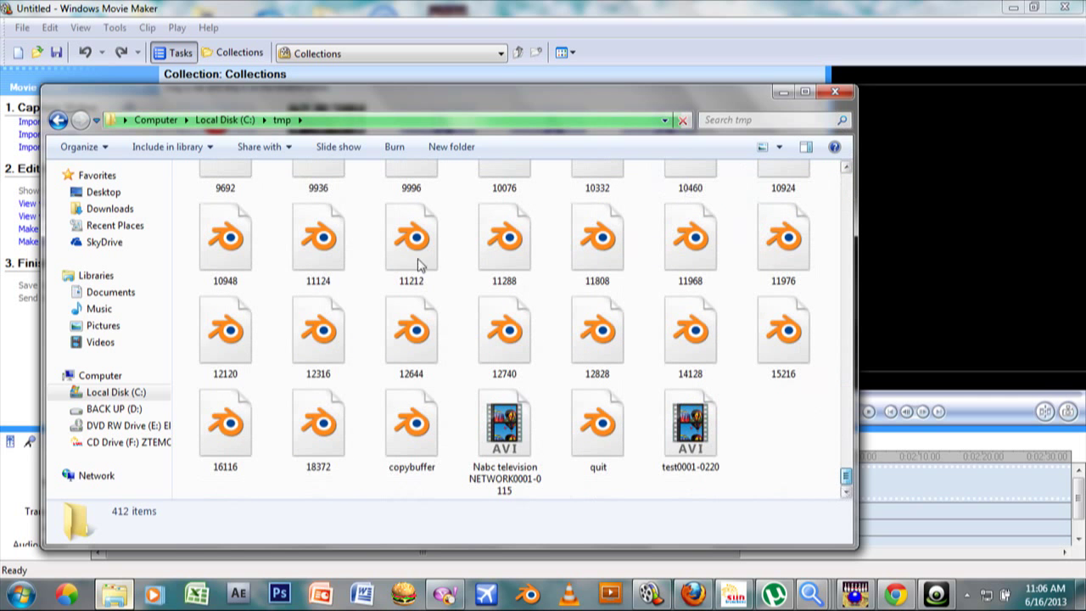
left_click(56, 129)
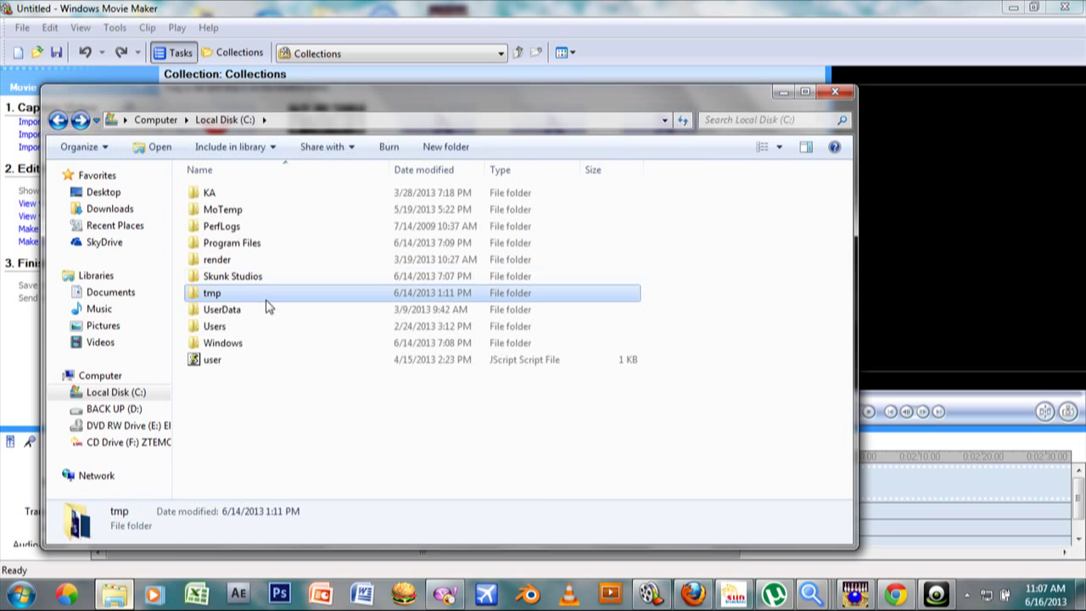
double_click(265, 297)
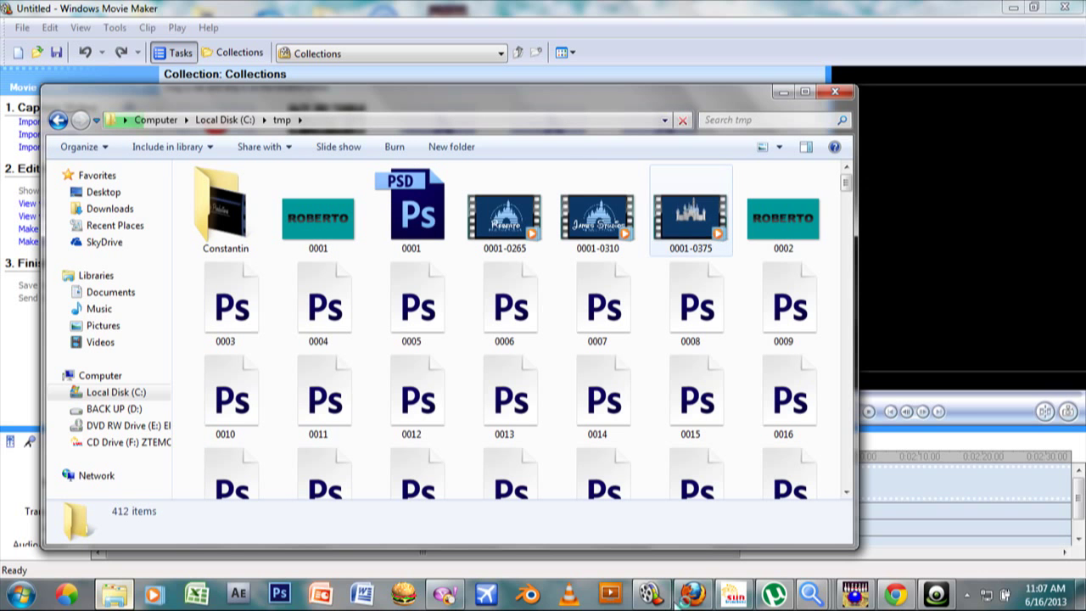
left_click_drag(668, 601, 648, 341)
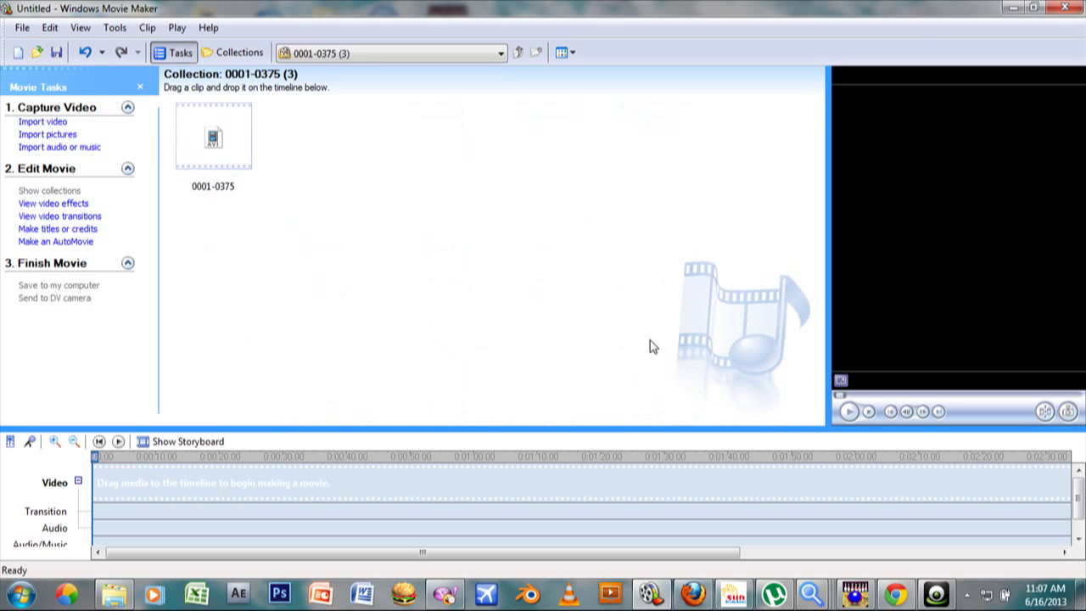
Place the 0001-0375 clip at the start of the timeline's Video track and play it in the preview
left_click(210, 142)
left_click_drag(131, 350, 141, 496)
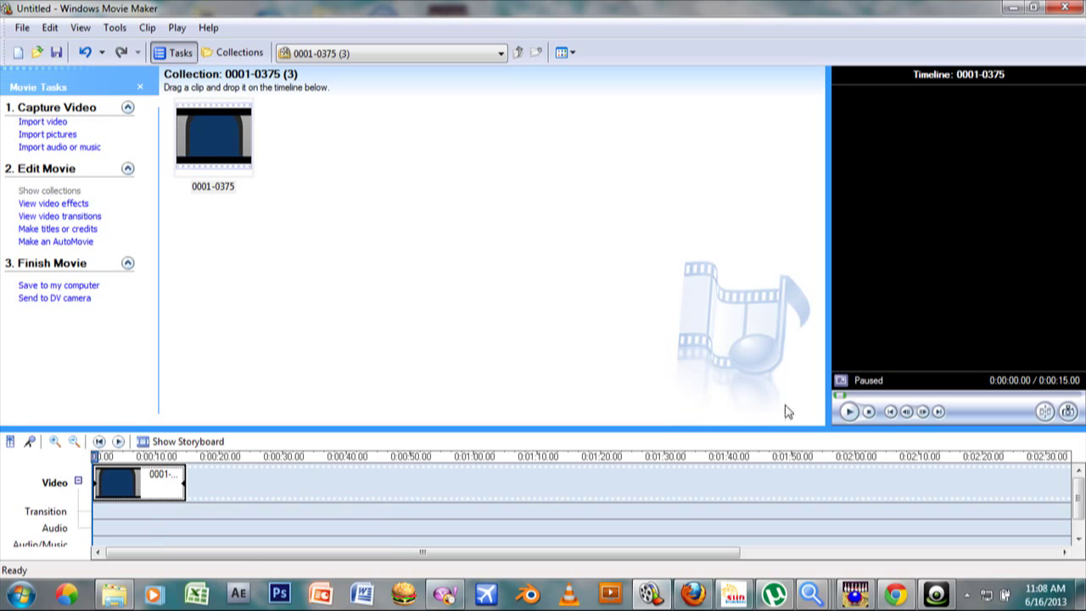
left_click(849, 413)
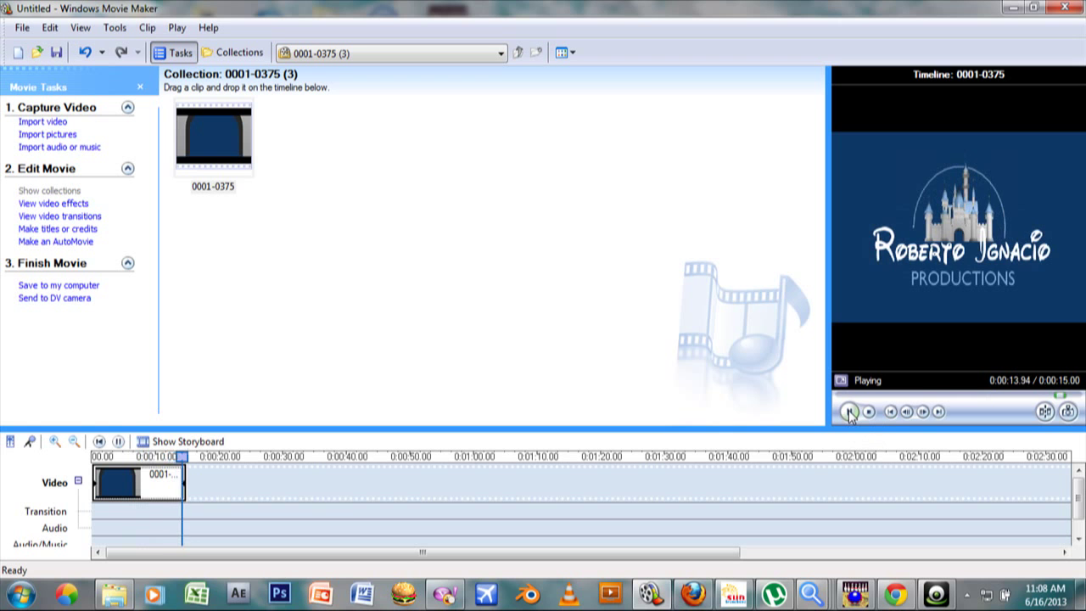
In the file explorer, open the Classic Disney folder inside Ballyweg Intros on the Desktop
left_click(115, 595)
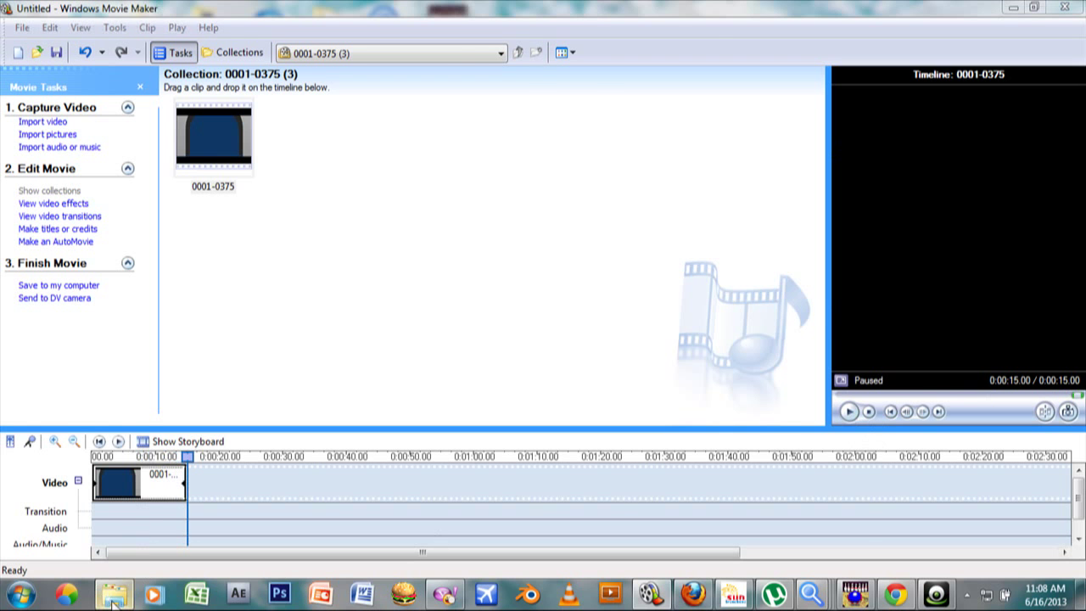
left_click(103, 191)
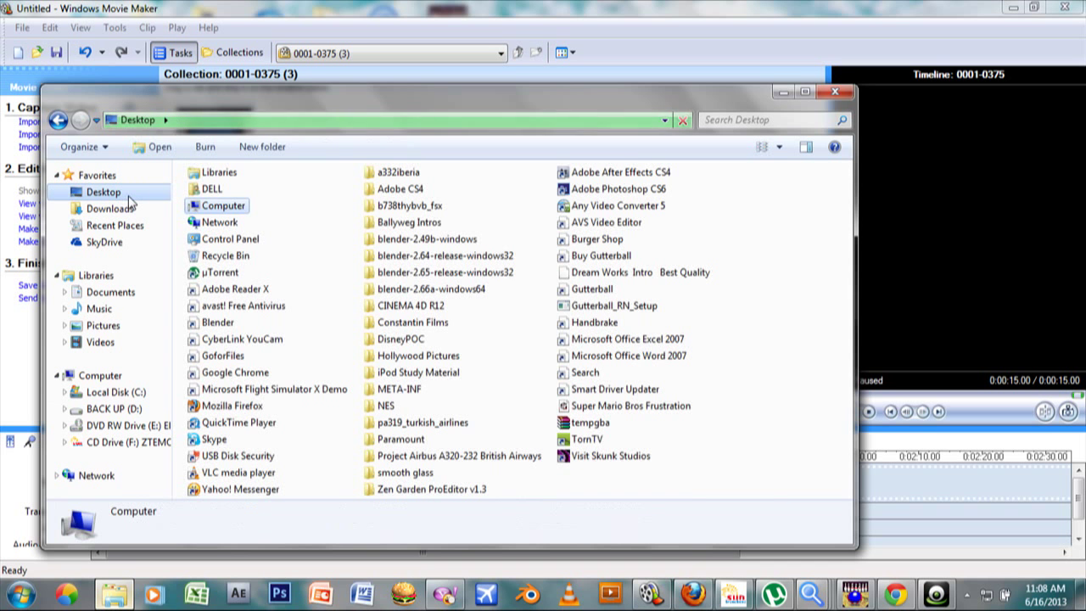
left_click(433, 221)
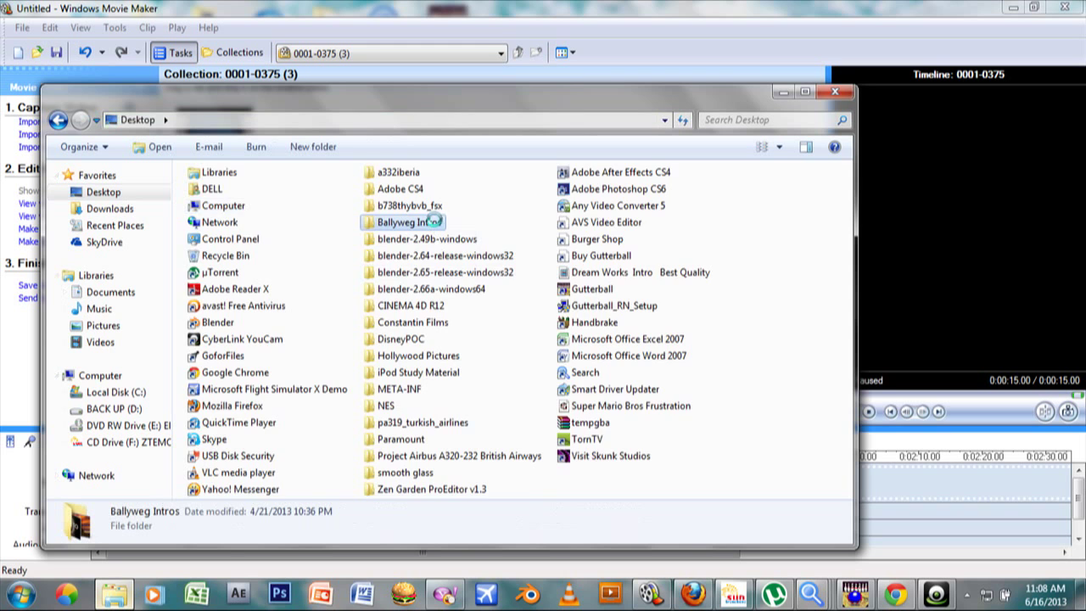
double_click(434, 220)
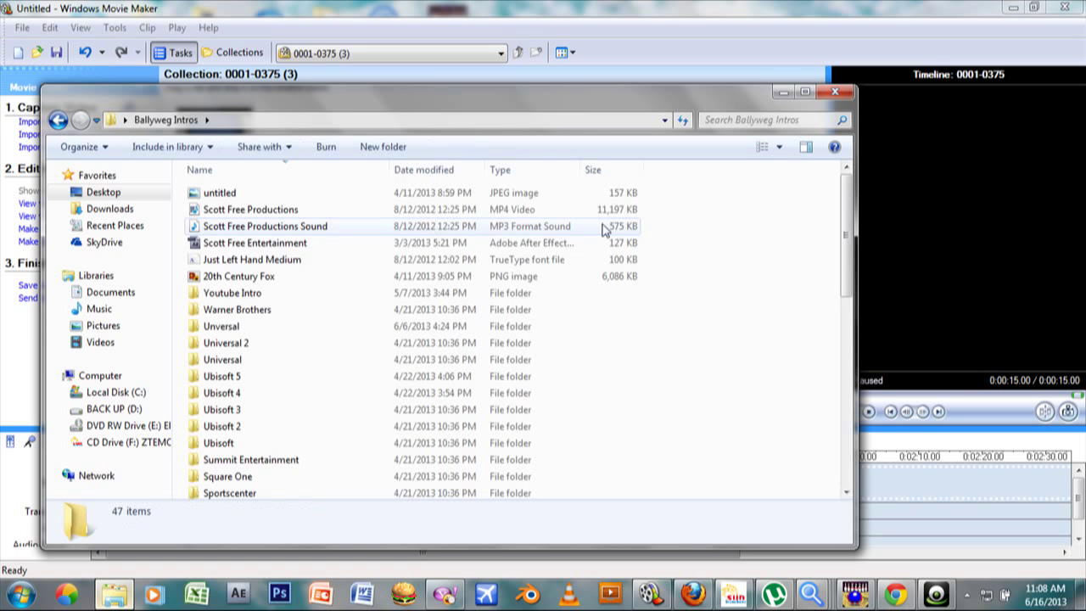
left_click_drag(851, 298, 848, 428)
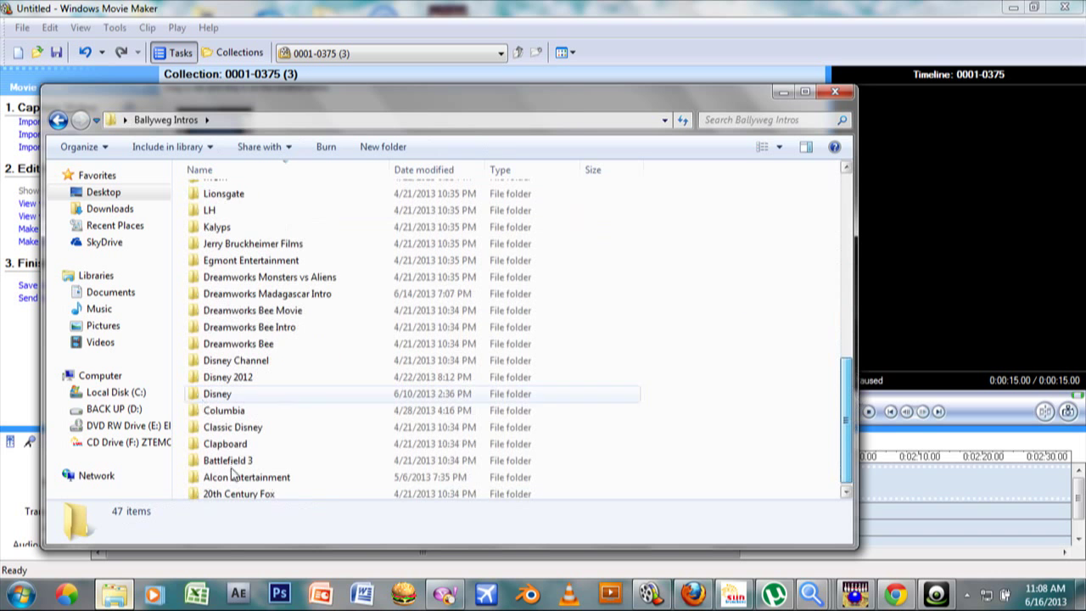
double_click(259, 431)
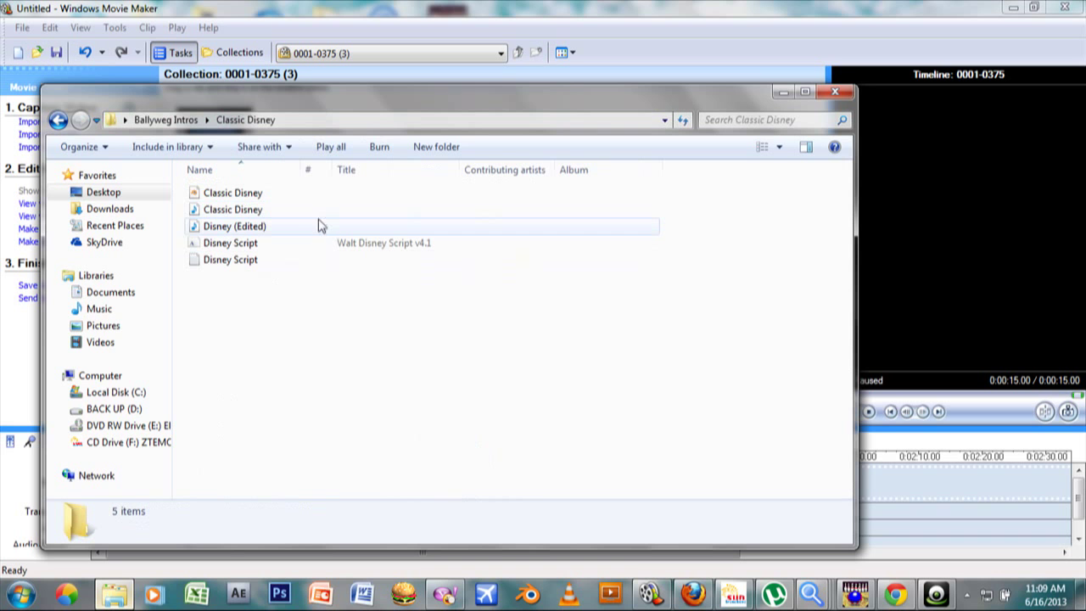
Import the Classic Disney MP3 sound from this folder into the Windows Movie Maker collection
left_click_drag(317, 215, 639, 573)
left_click_drag(465, 153, 419, 231)
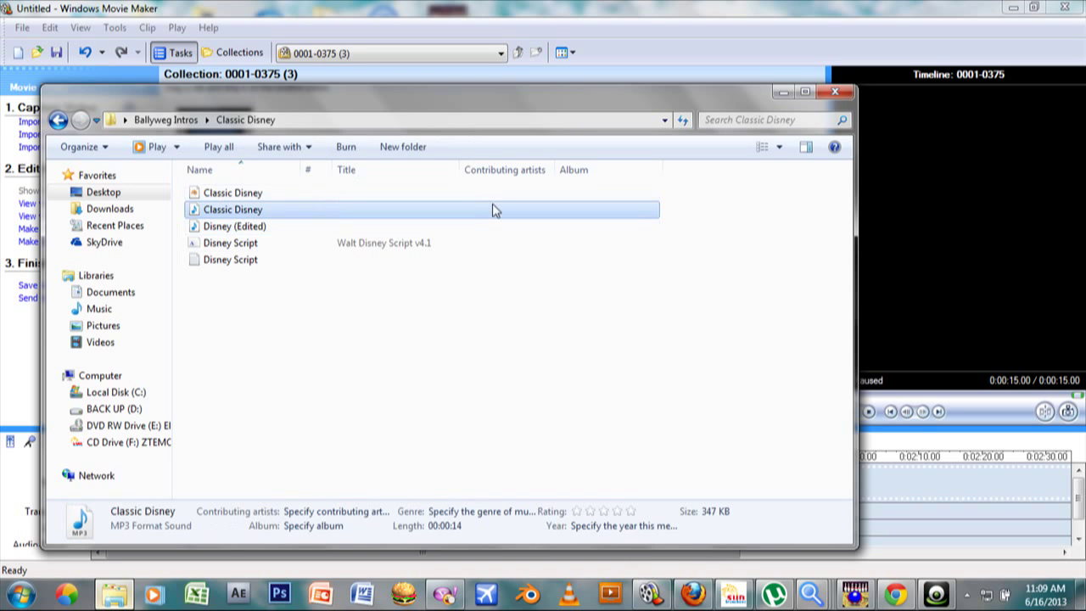
mouse_move(654, 586)
left_click_drag(658, 589, 505, 260)
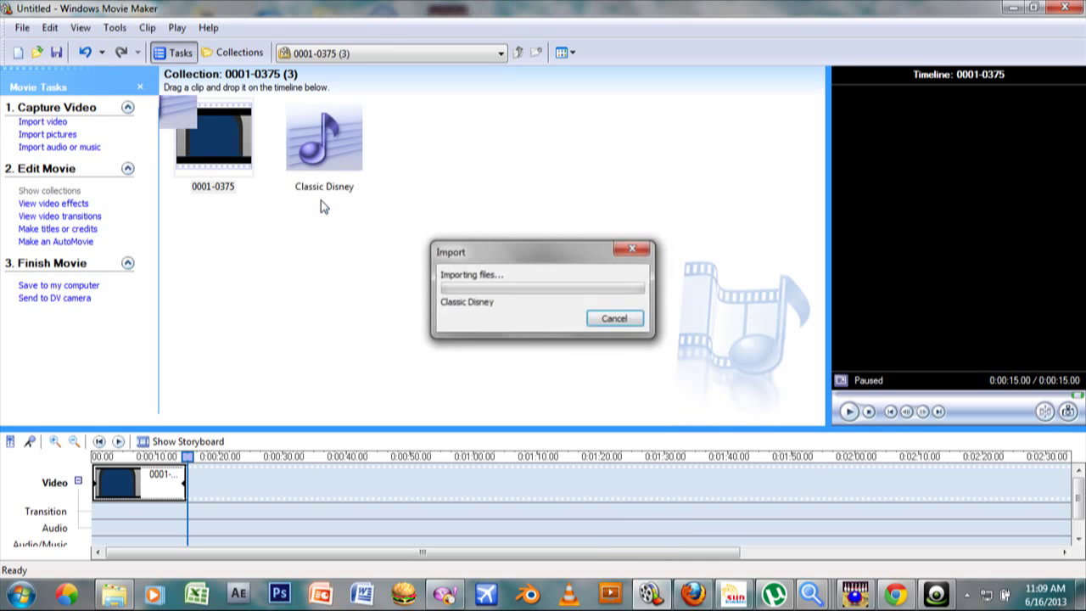
Import the Disney (Edited) WAV sound from the Classic Disney folder into the same Movie Maker collection
left_click(123, 599)
left_click_drag(288, 223, 549, 439)
left_click(404, 227)
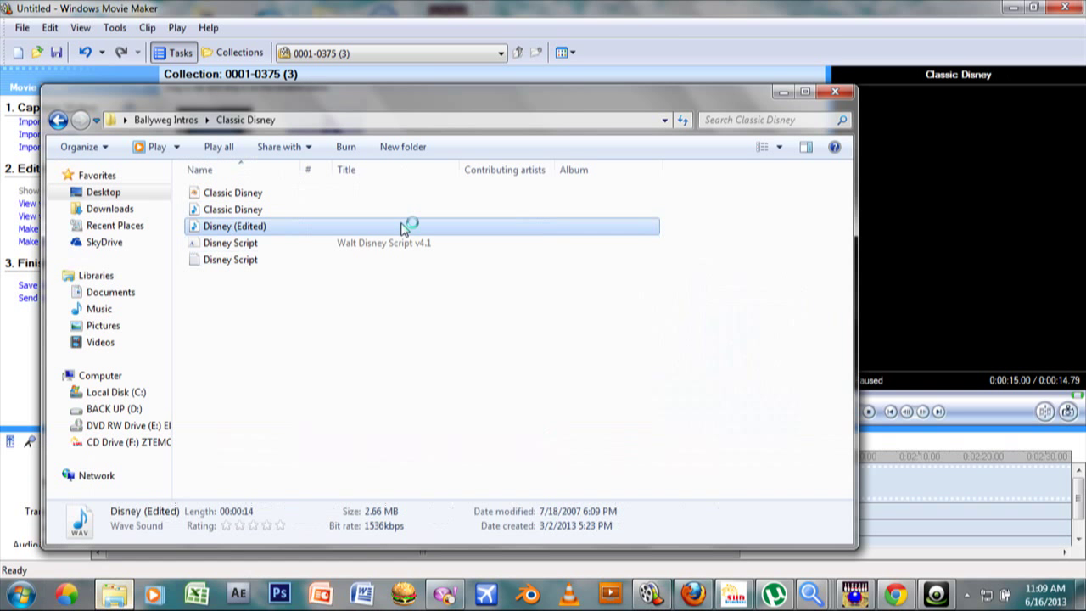
left_click_drag(404, 228, 502, 225)
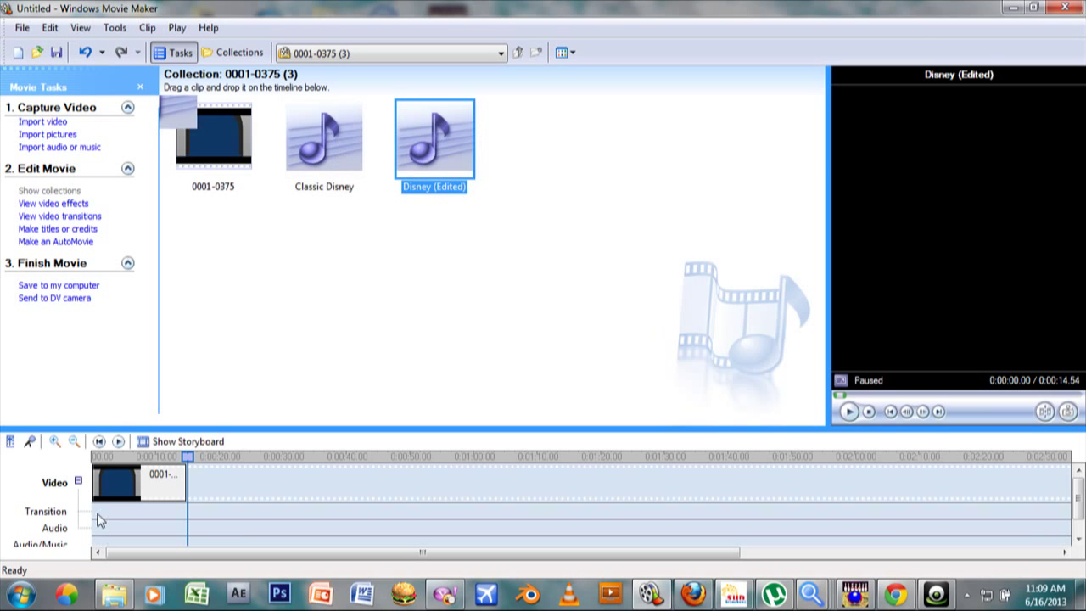
Add the Classic Disney sound to the Audio/Music track, past the end of the video clip
left_click(344, 147)
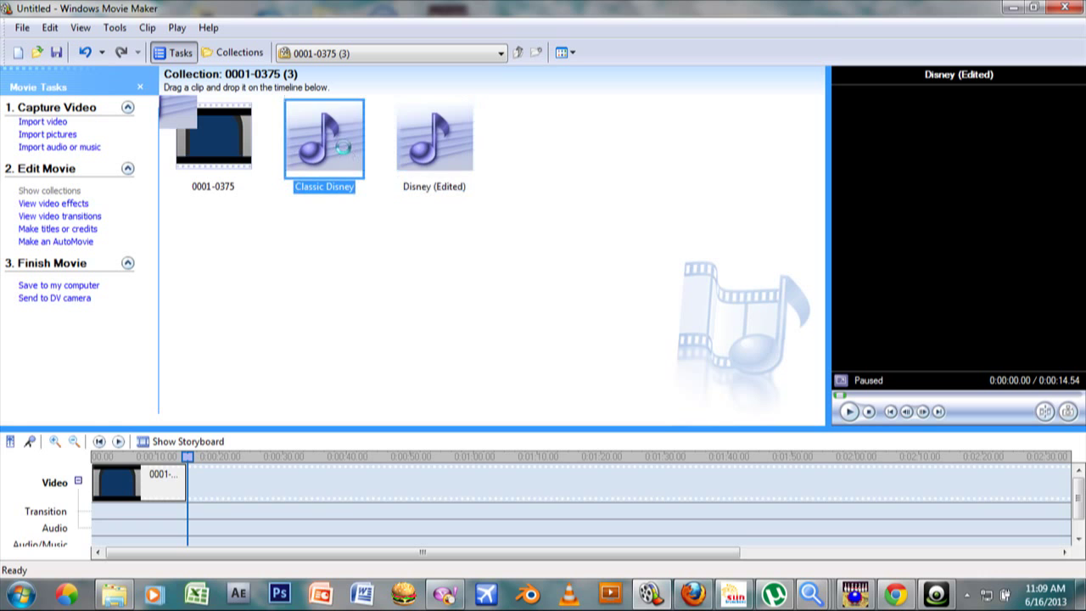
left_click_drag(338, 149, 337, 521)
left_click(382, 532)
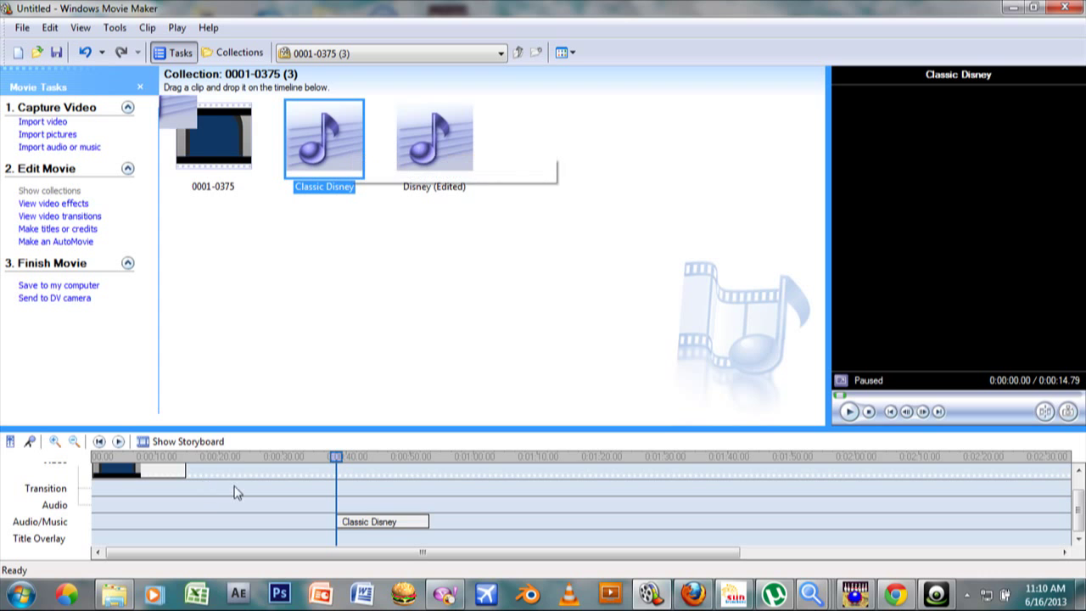
Move the Classic Disney sound to 0:00:00.00 on the Audio/Music track and start playing the timeline
left_click(356, 522)
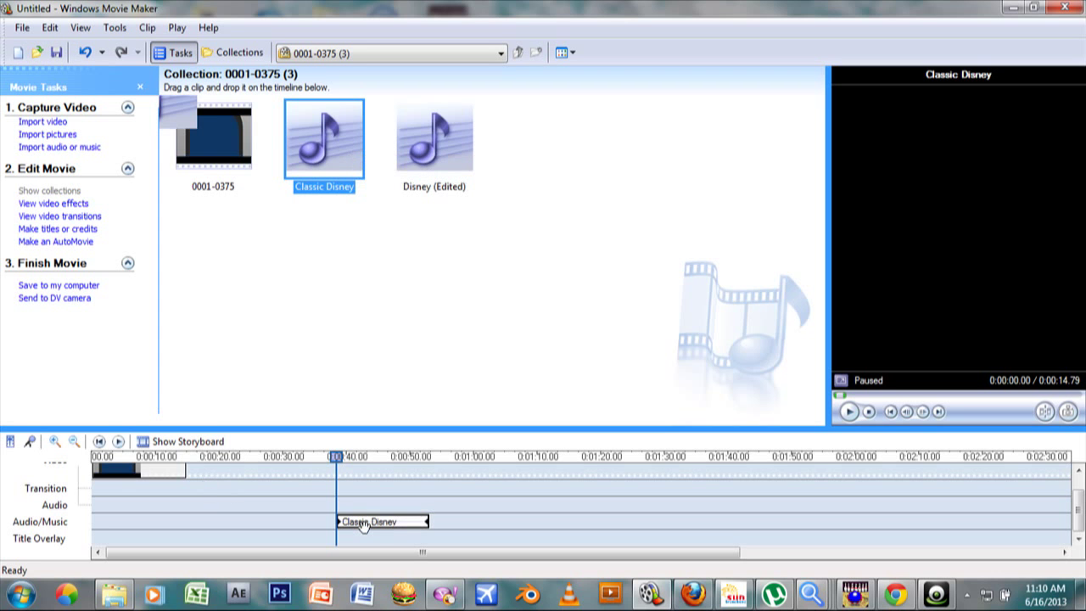
left_click(360, 523)
left_click_drag(364, 525, 363, 525)
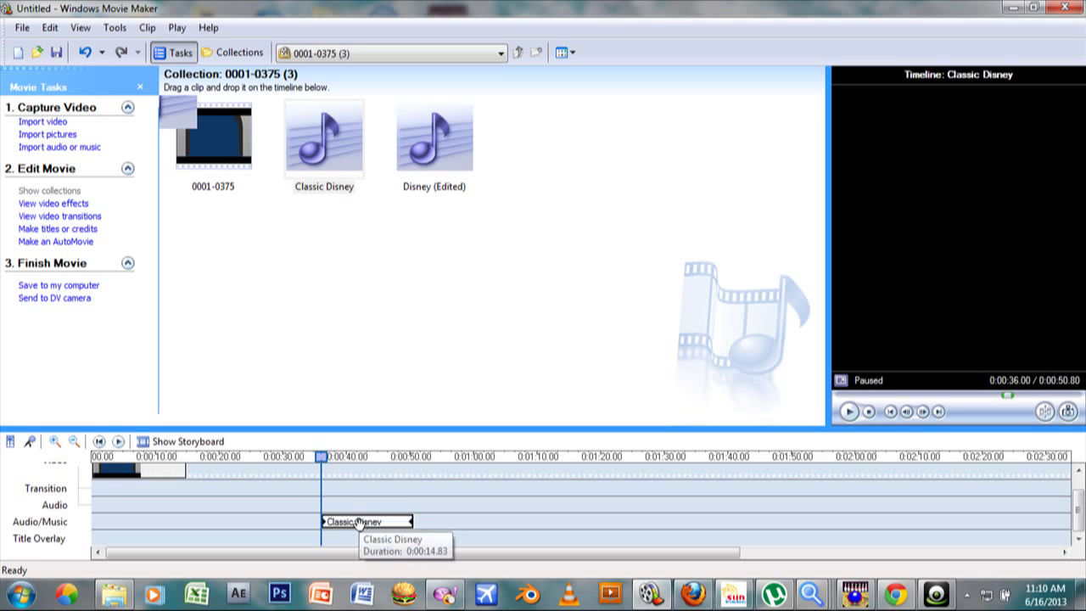
left_click_drag(324, 524, 108, 526)
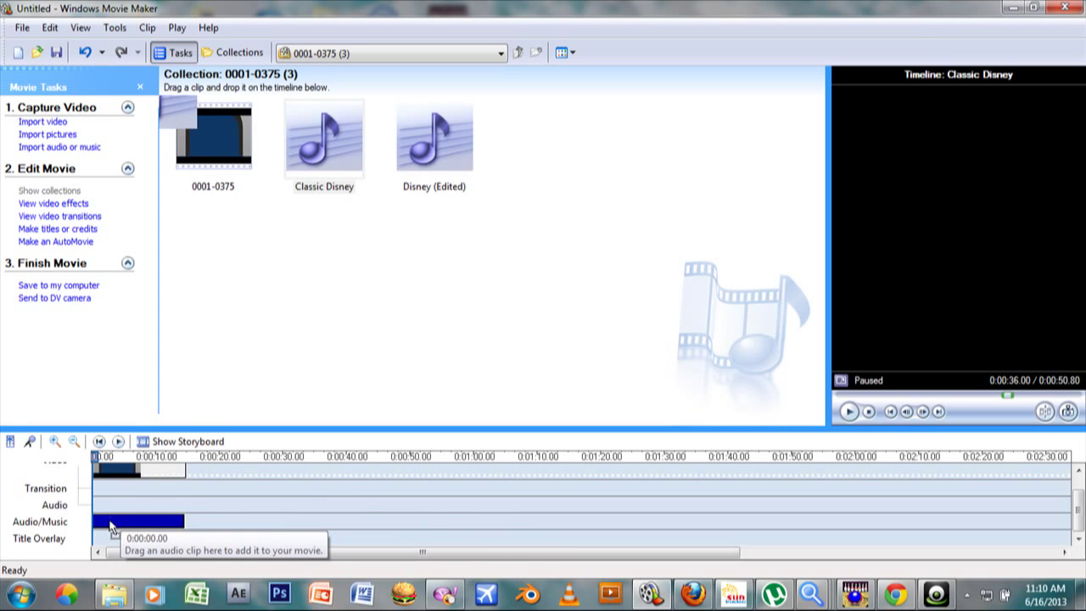
left_click(851, 413)
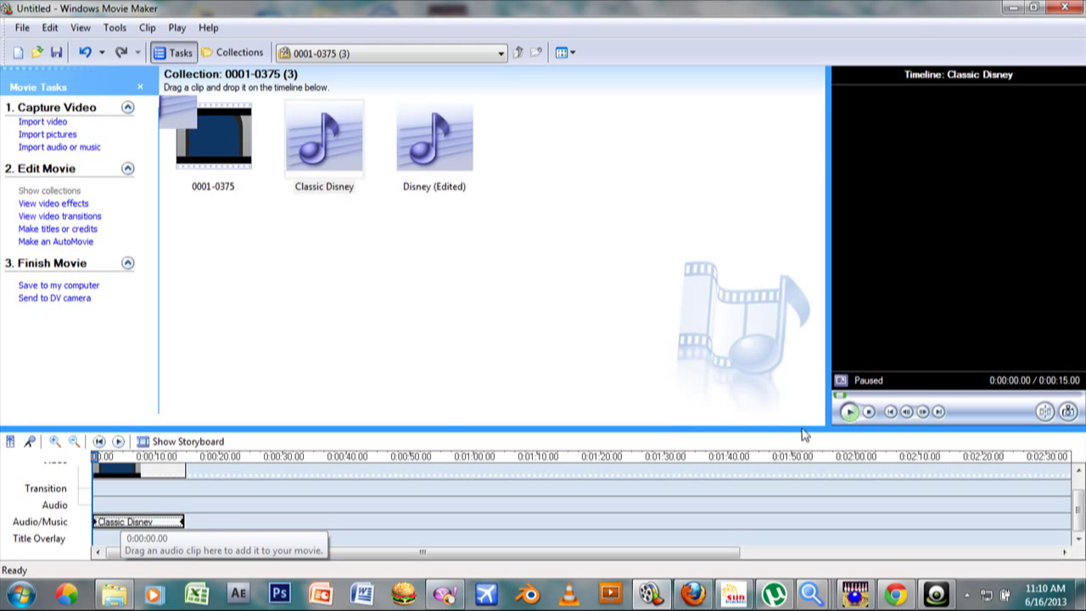
Play the timeline from the start to preview the 0001-0375 video with the Classic Disney sound
left_click(179, 476)
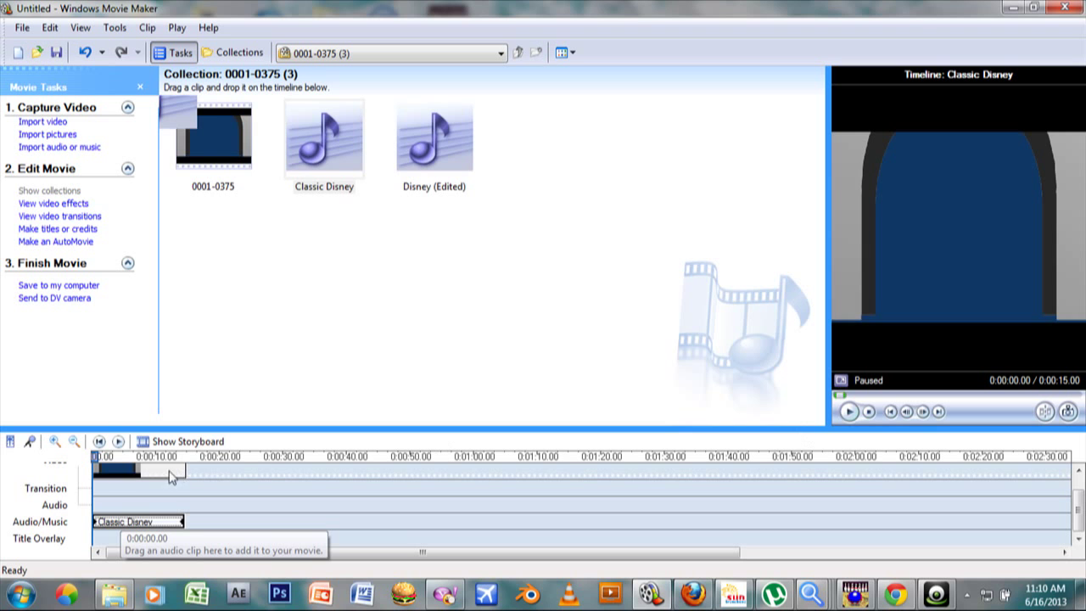
key("space")
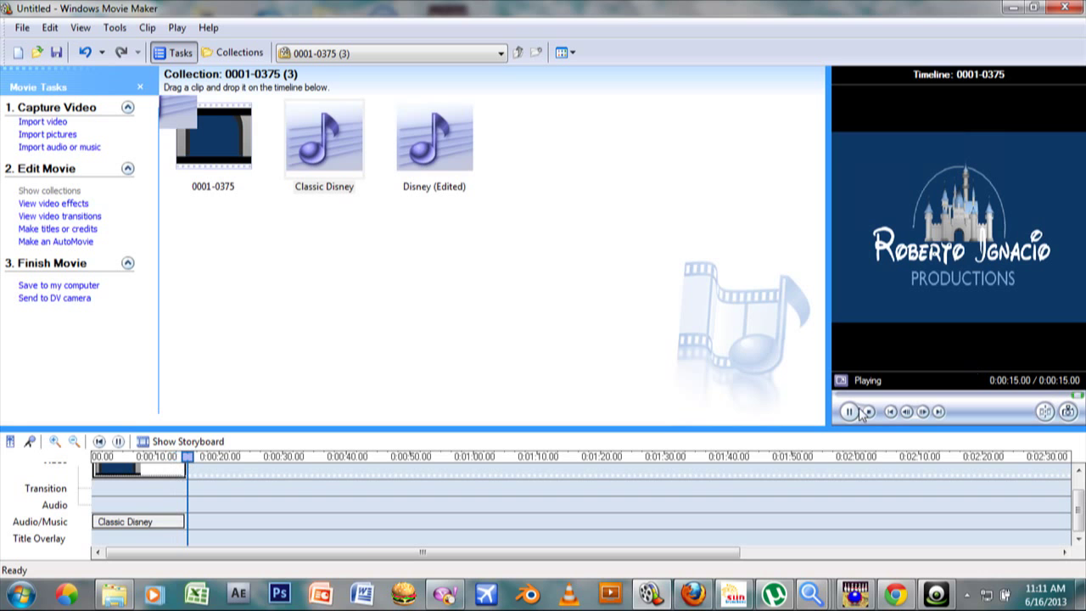
Replace the Classic Disney sound on the Audio/Music track with the Disney (Edited) sound, starting at 0:00:00.00
left_click(137, 528)
key("Delete")
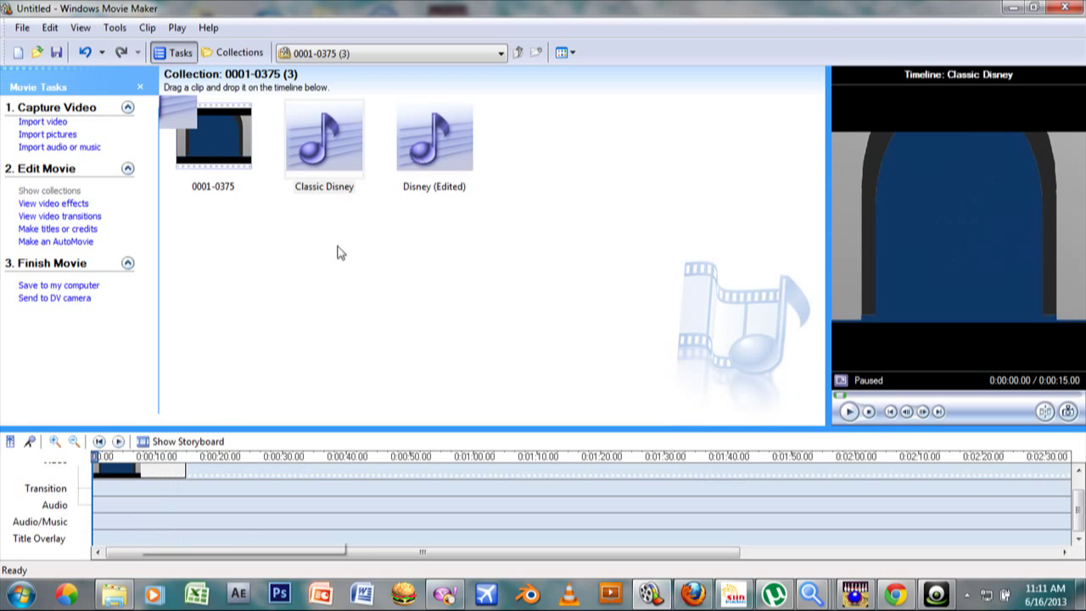
left_click_drag(119, 553, 96, 522)
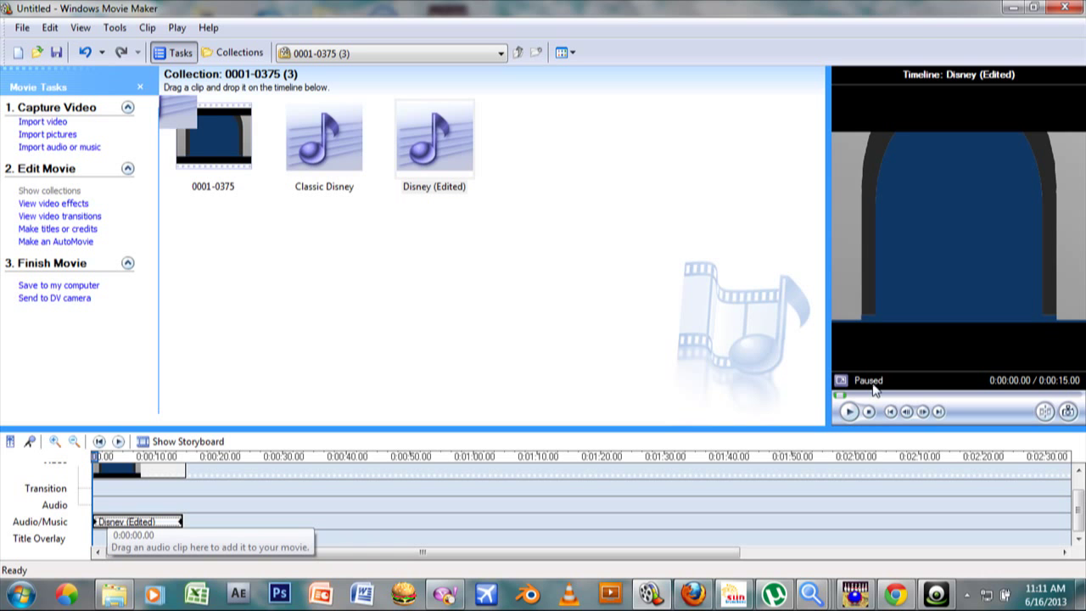
Play the timeline through to its end to check the video against the Disney (Edited) sound
key("space")
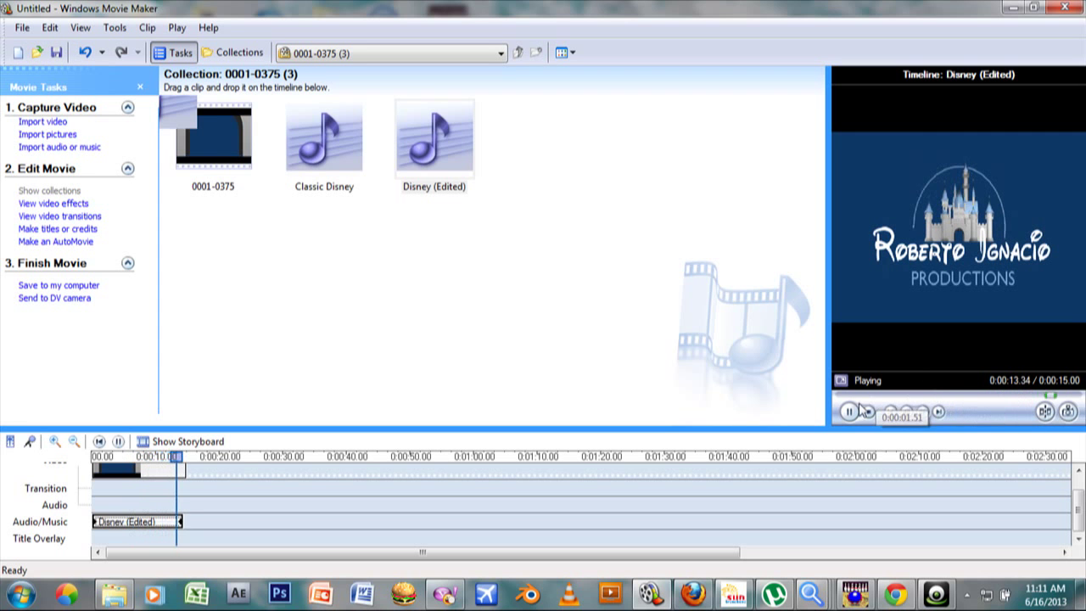
left_click(256, 245)
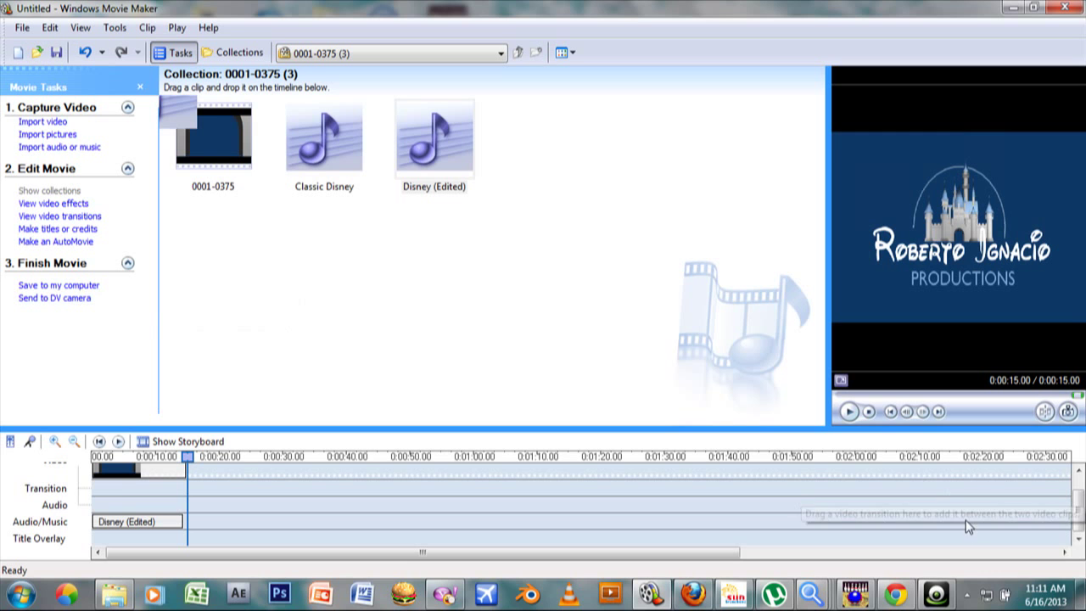
left_click(936, 594)
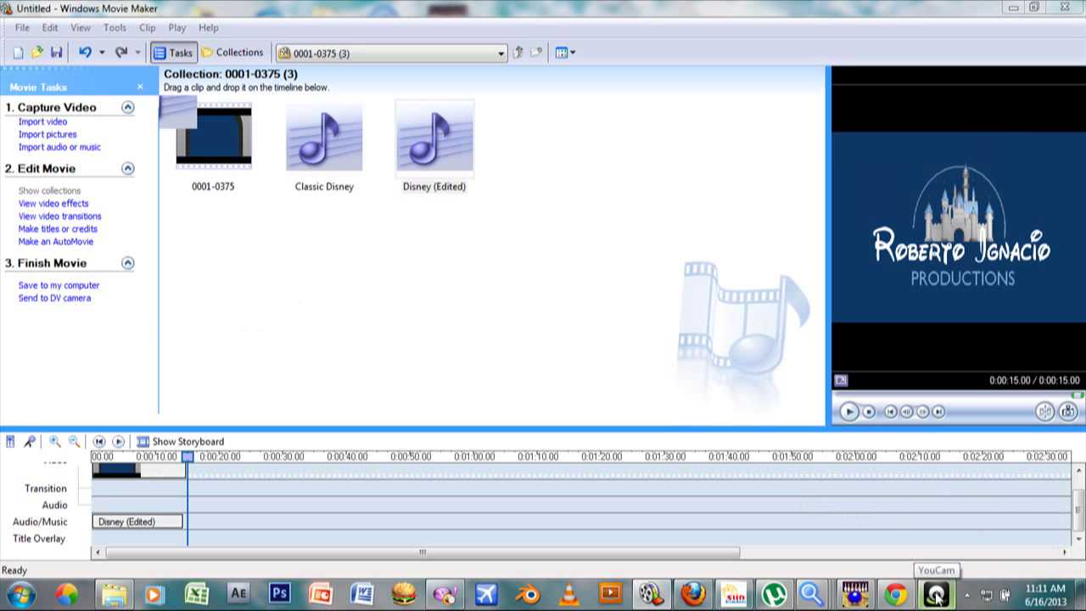